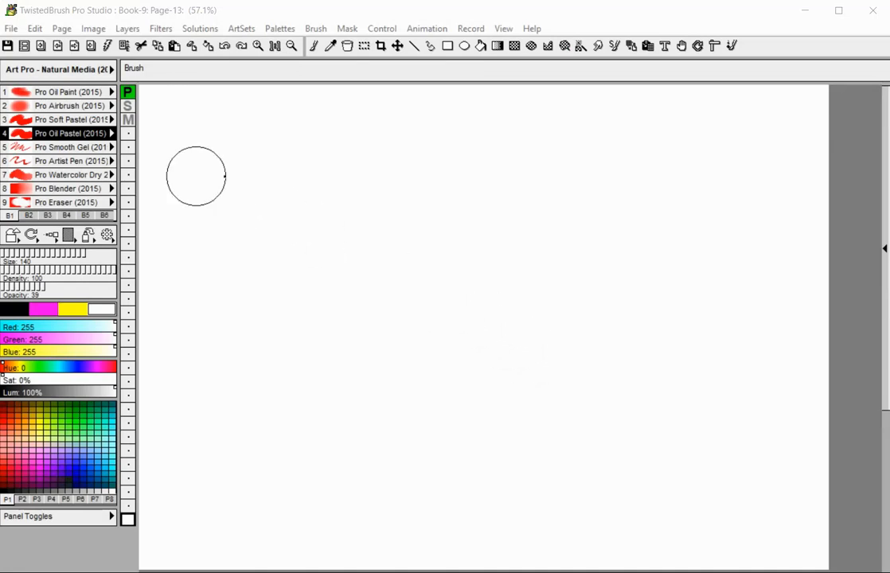
Step: Set the paper type to drawing paper rough large, with weight 85.5% and scale 48.6%, leaving the texture uninverted
left_click(62, 29)
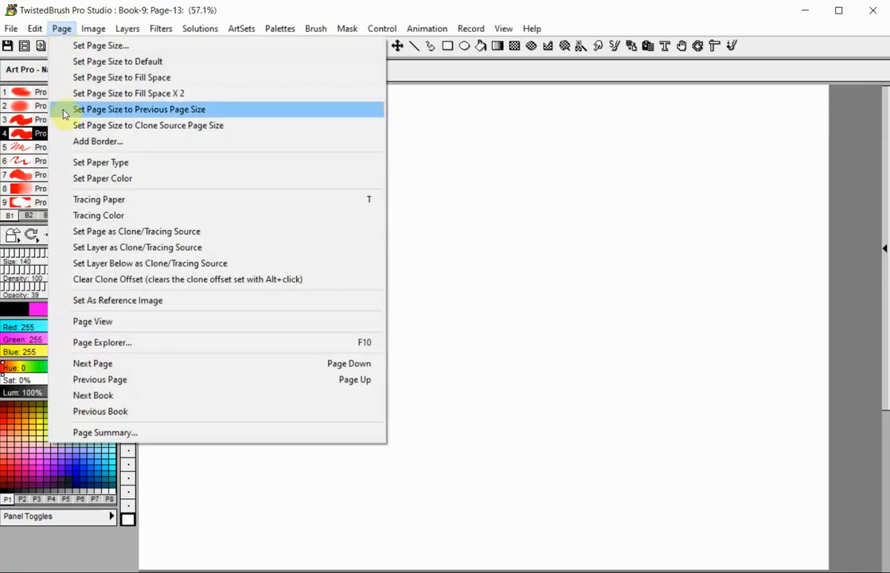
left_click(67, 164)
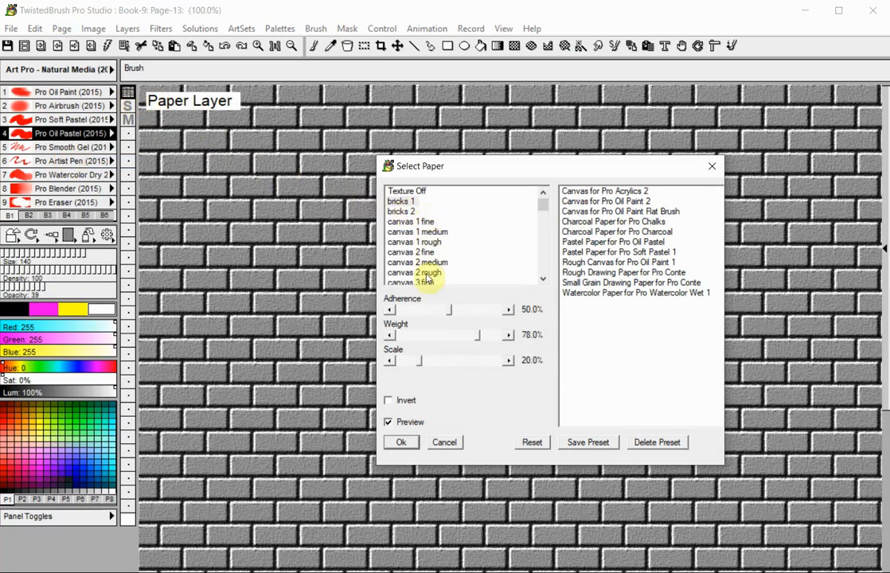
mouse_move(541, 205)
left_mouse_down()
mouse_move(542, 280)
mouse_move(547, 223)
left_mouse_up()
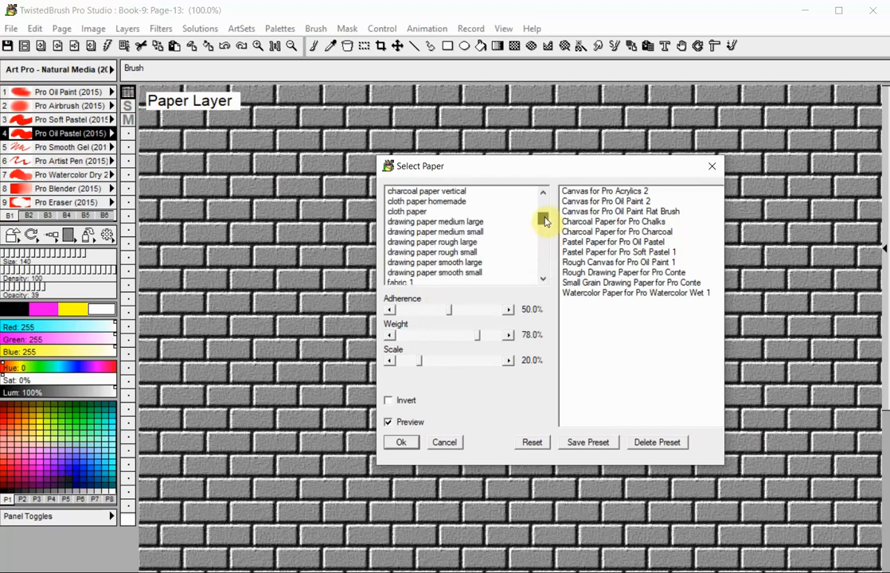
left_click(462, 245)
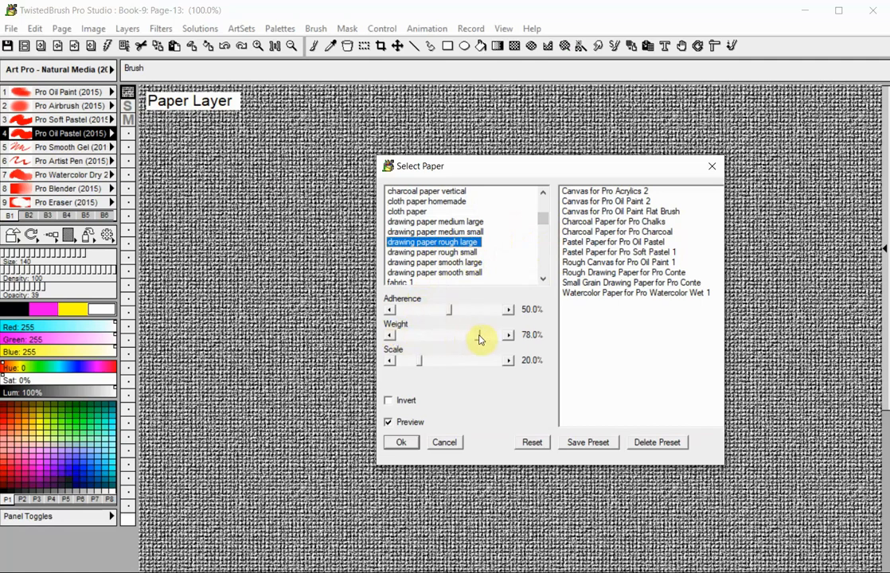
left_click_drag(480, 339, 488, 340)
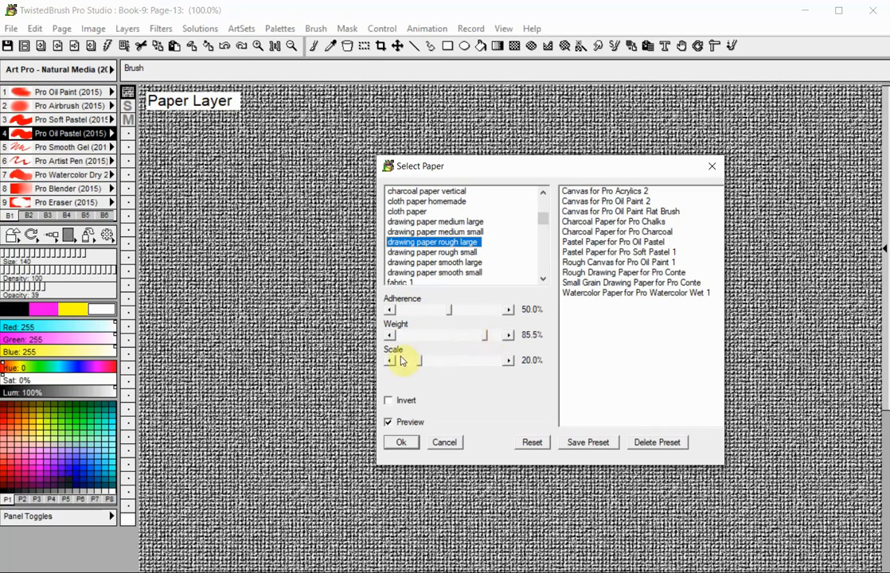
left_click_drag(421, 363, 448, 364)
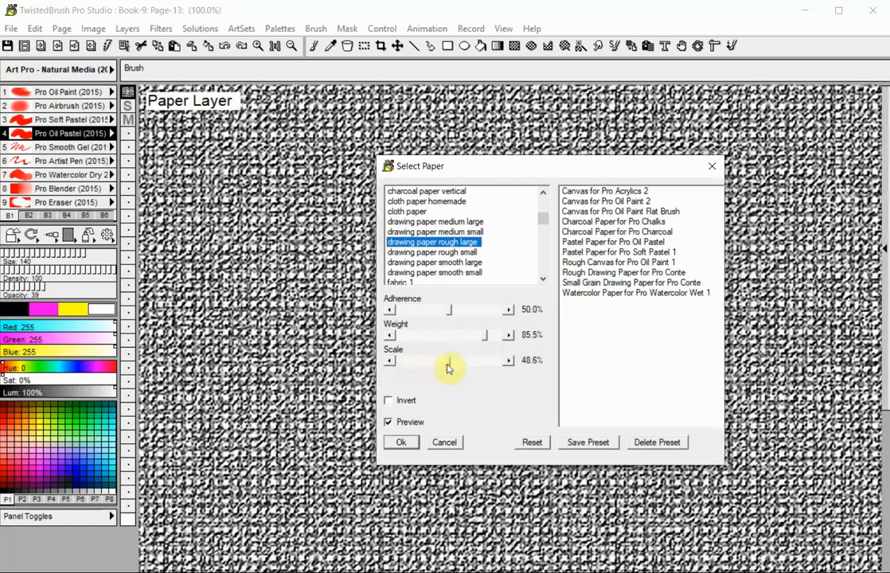
left_click(407, 404)
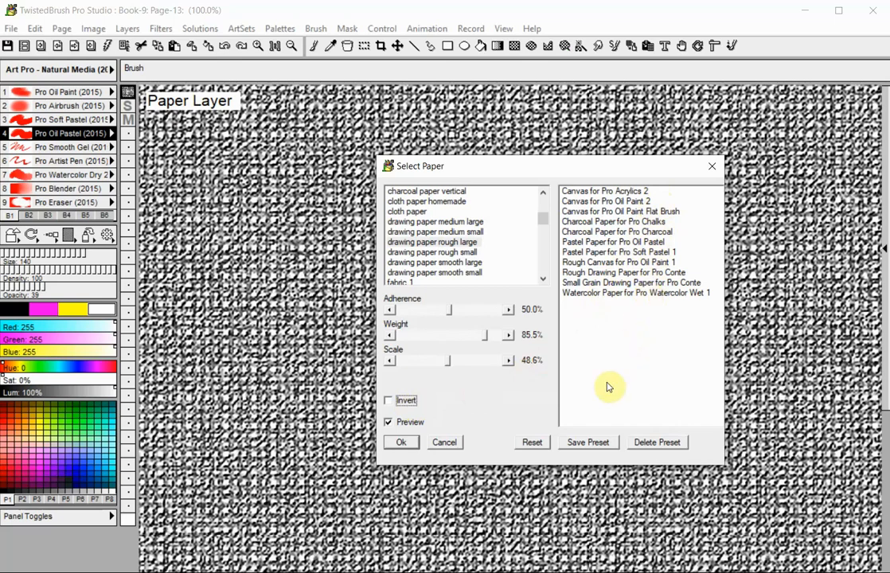
Step: Save the current paper texture settings as a preset named test1
left_click(589, 444)
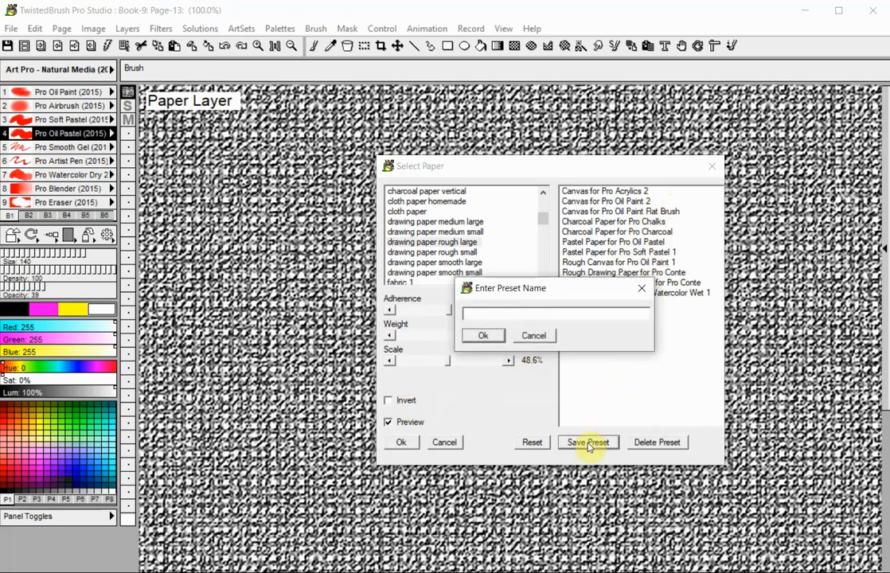
type("test1")
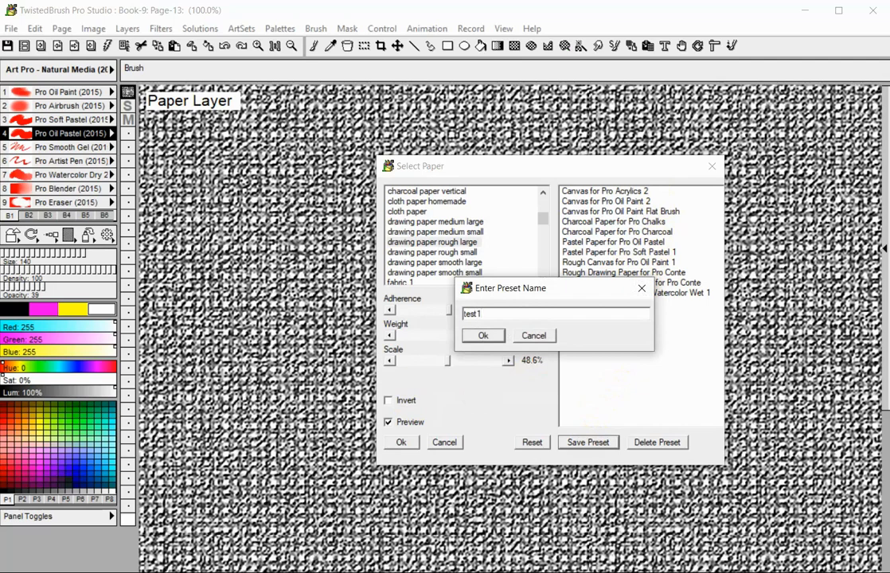
left_click(472, 337)
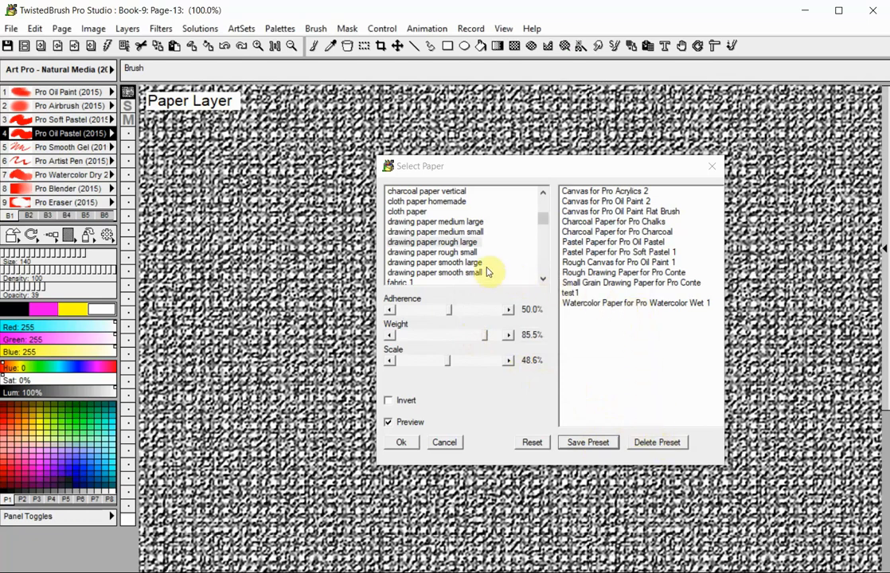
Step: Reset the paper texture, reload it from the test1 preset and apply it to the page
left_click(533, 443)
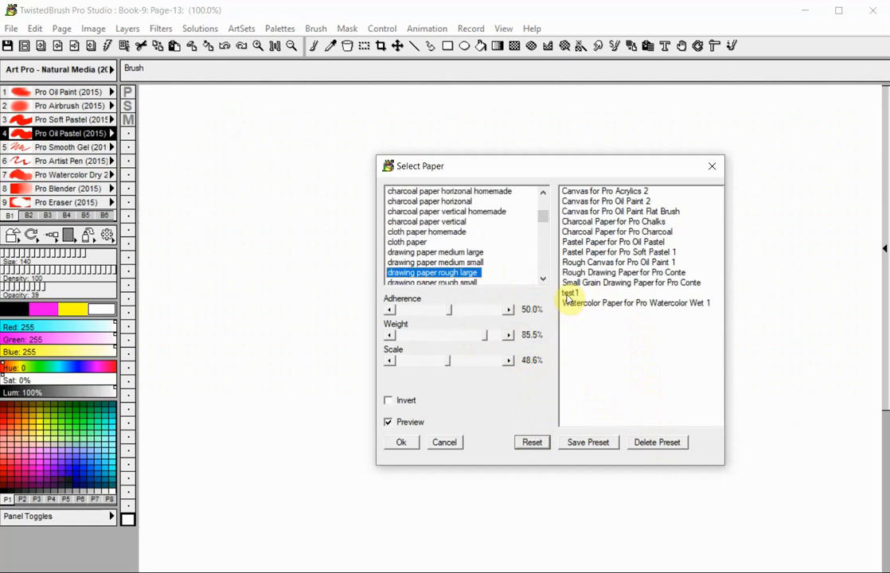
left_click(569, 295)
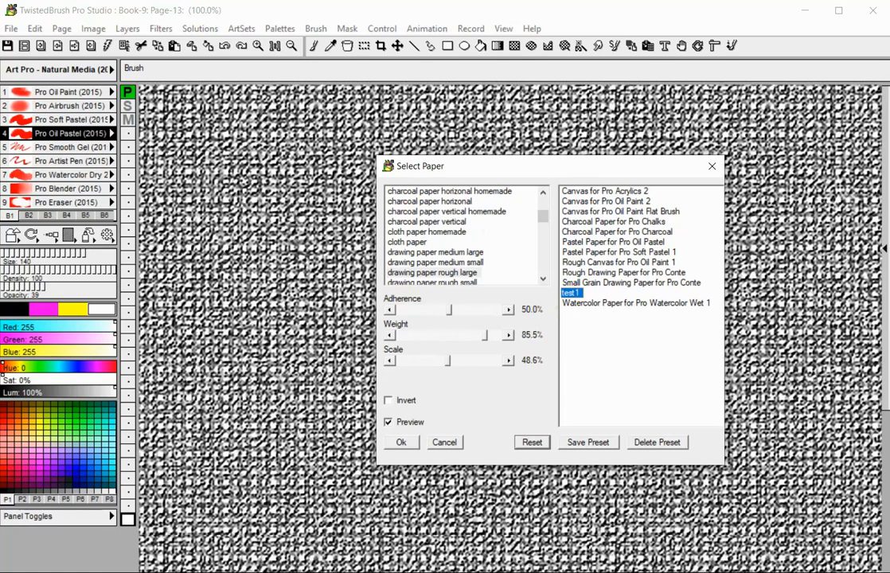
left_click(400, 445)
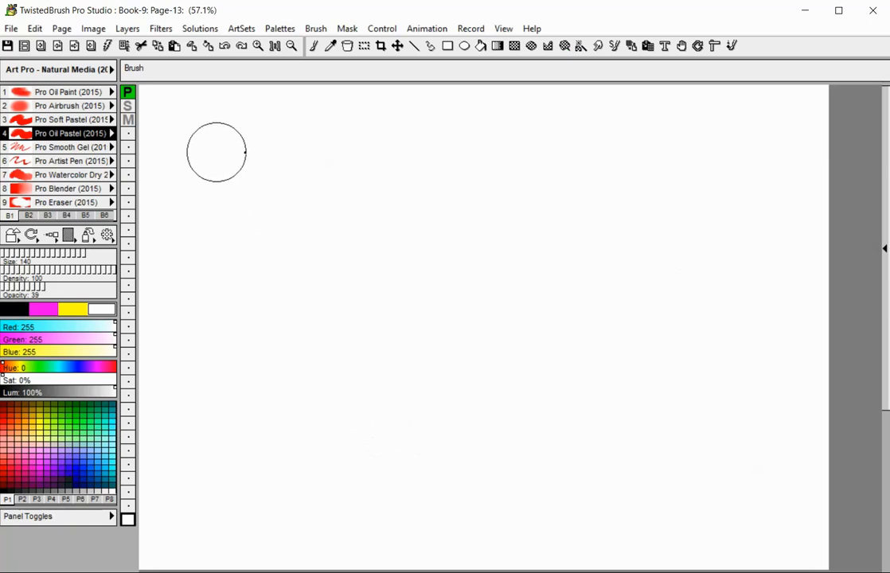
Step: Warp the texture on the paper layer toward the upper right with the Rubber warp at strength 100, and return to the painting layer
left_click(127, 93)
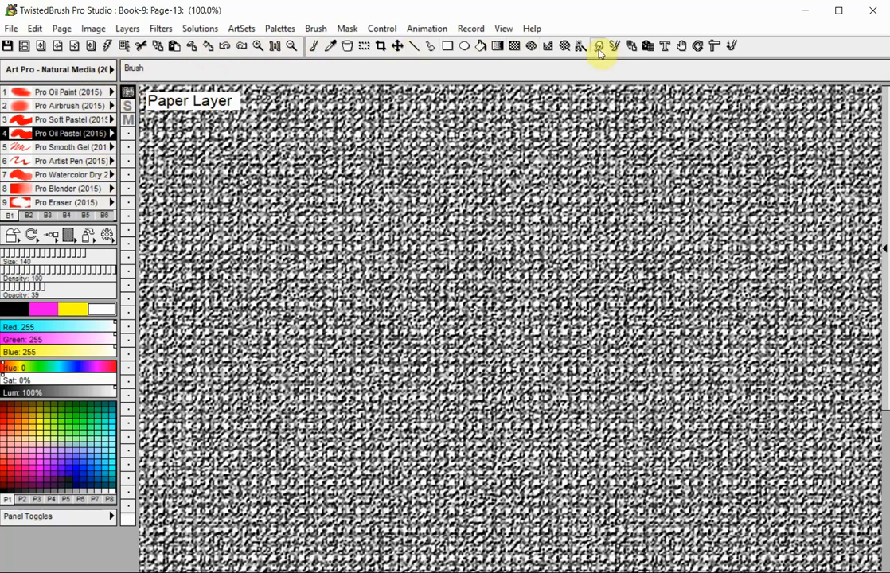
left_click(599, 48)
left_click_drag(485, 275, 632, 244)
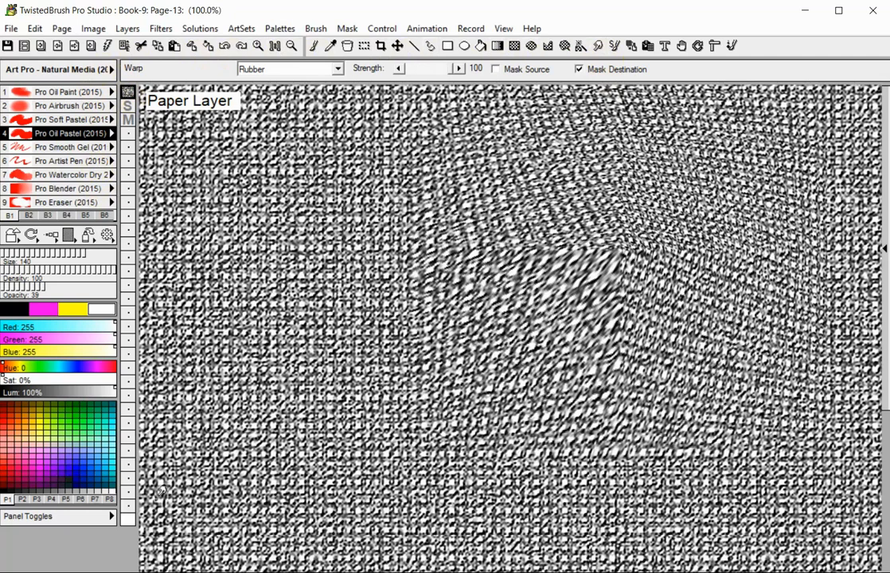
left_click(127, 521)
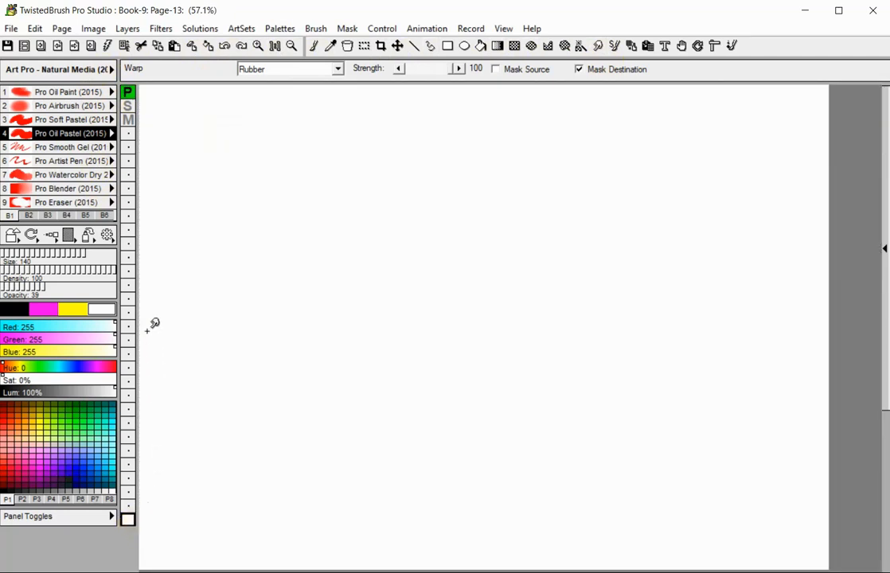
Step: Paint three overlapping yellow strokes across the upper middle of the page with the Pro Oil Pastel brush
left_click(73, 310)
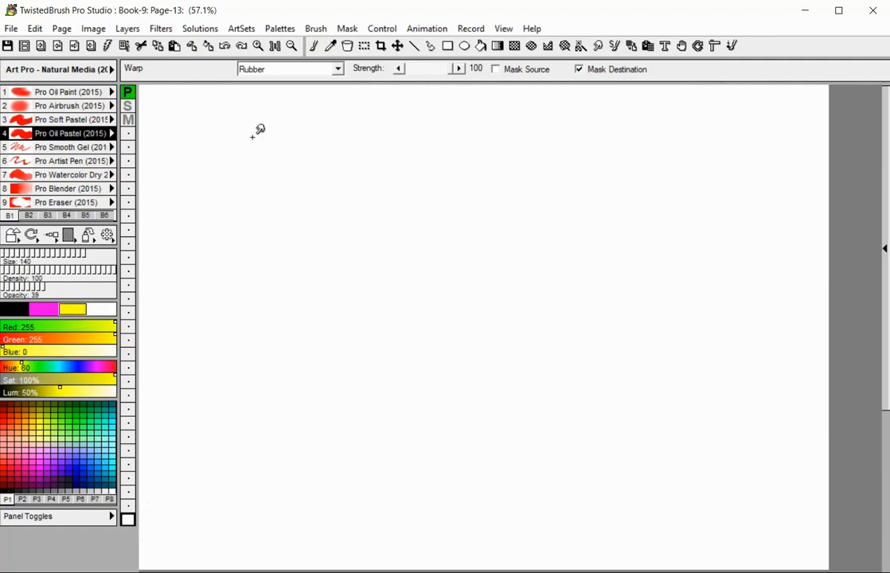
left_click(313, 46)
mouse_move(269, 223)
left_mouse_down()
mouse_move(322, 209)
mouse_move(427, 204)
left_mouse_up()
left_click_drag(302, 262, 561, 232)
left_click_drag(386, 308, 577, 298)
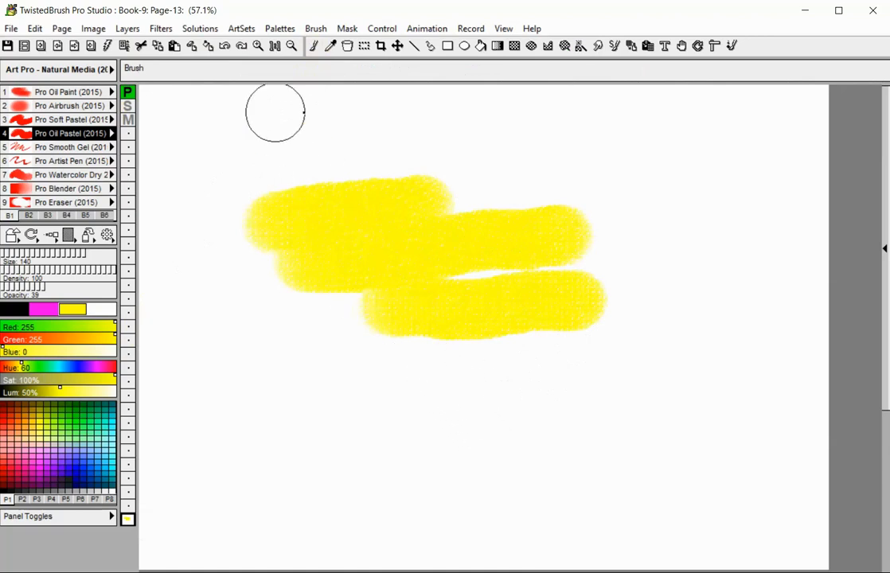
Step: Set the paper color to light blue (128, 128, 255) and clear the background layer to it
left_click(63, 30)
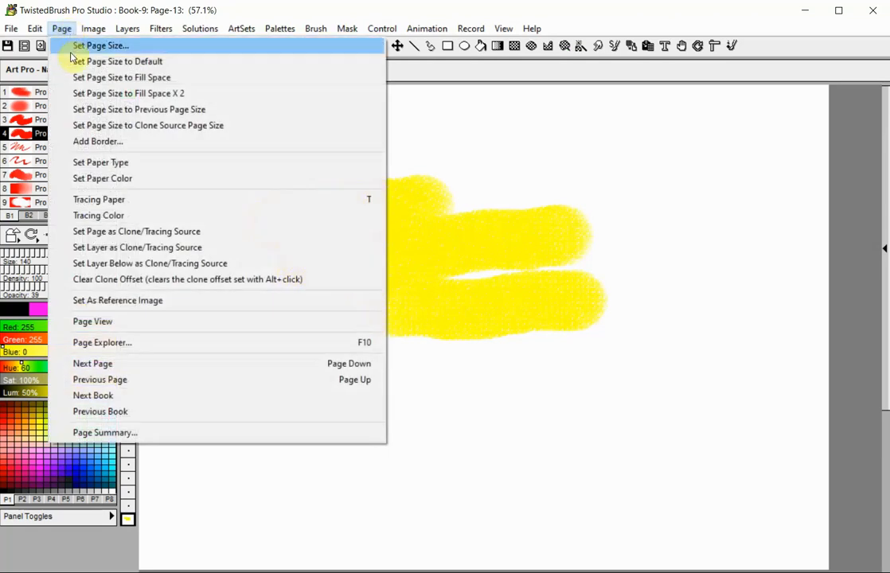
left_click(62, 177)
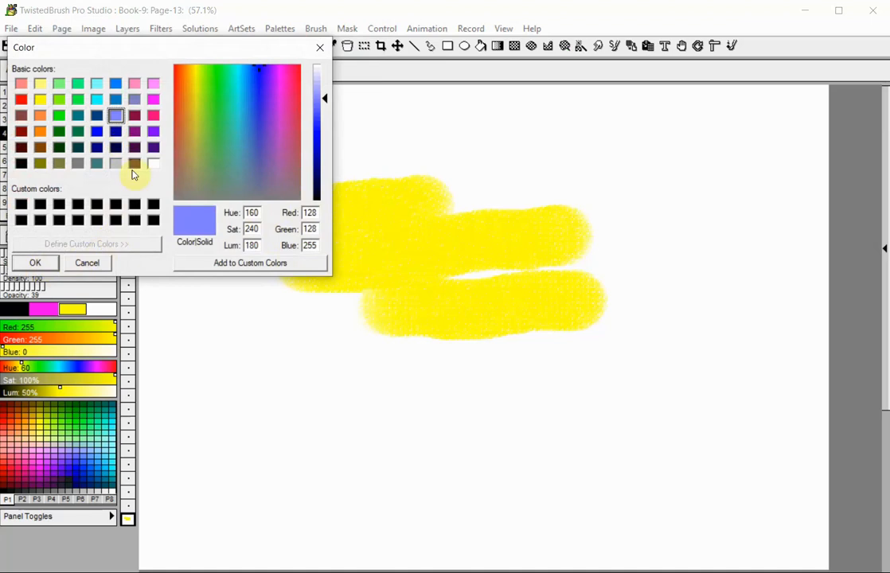
left_click(35, 264)
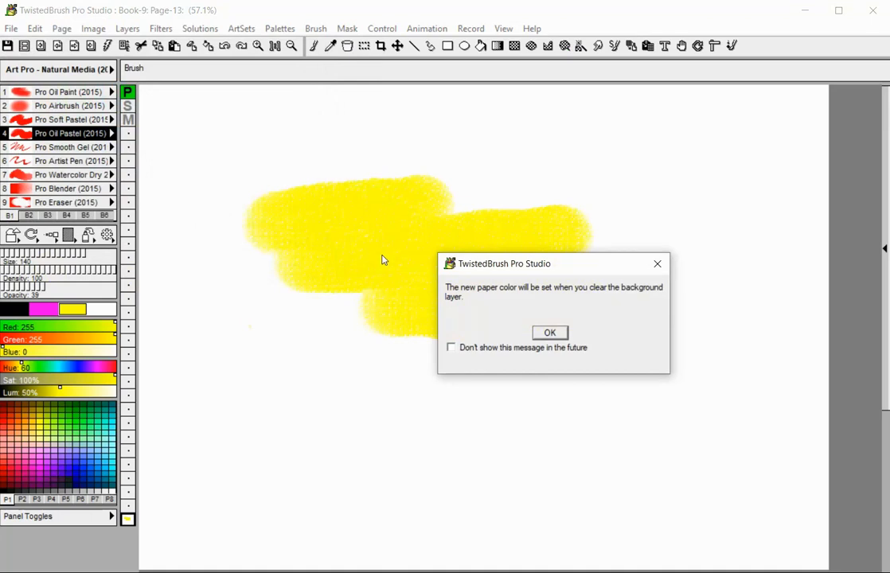
left_click(550, 333)
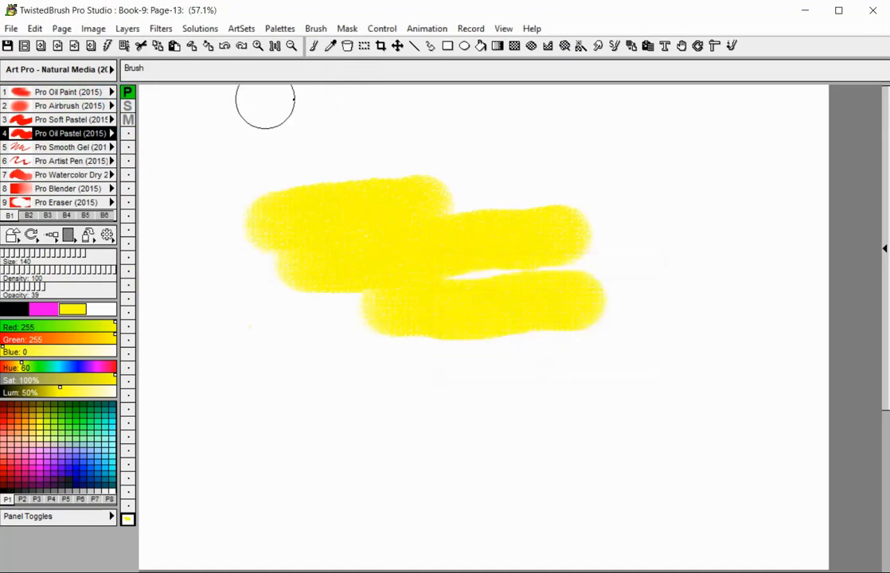
left_click(193, 46)
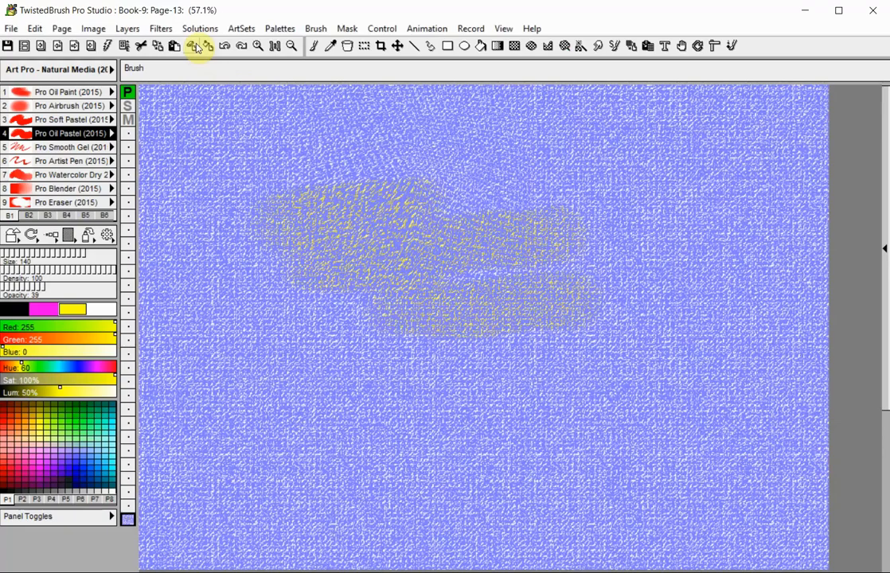
Step: Clear the background layer to the magenta palette color instead of the paper color
left_click(43, 309)
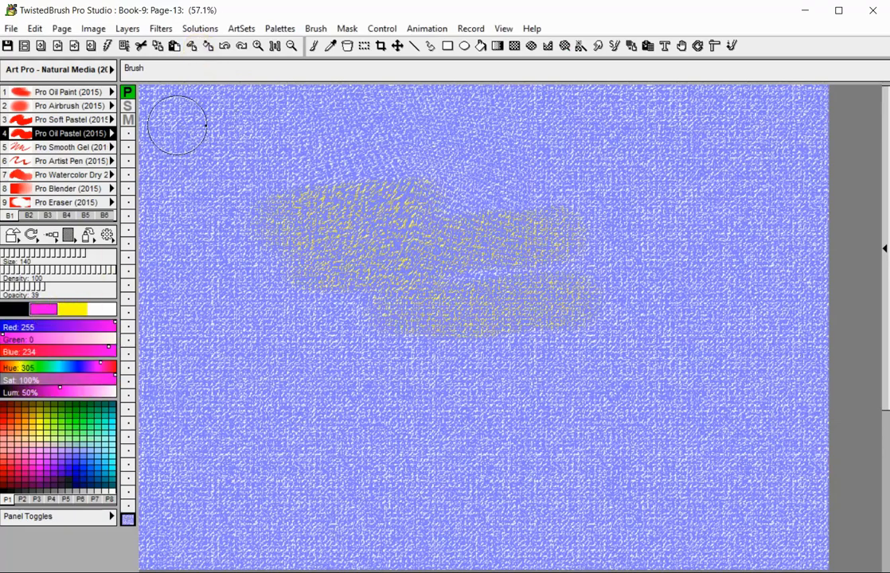
left_click(216, 52)
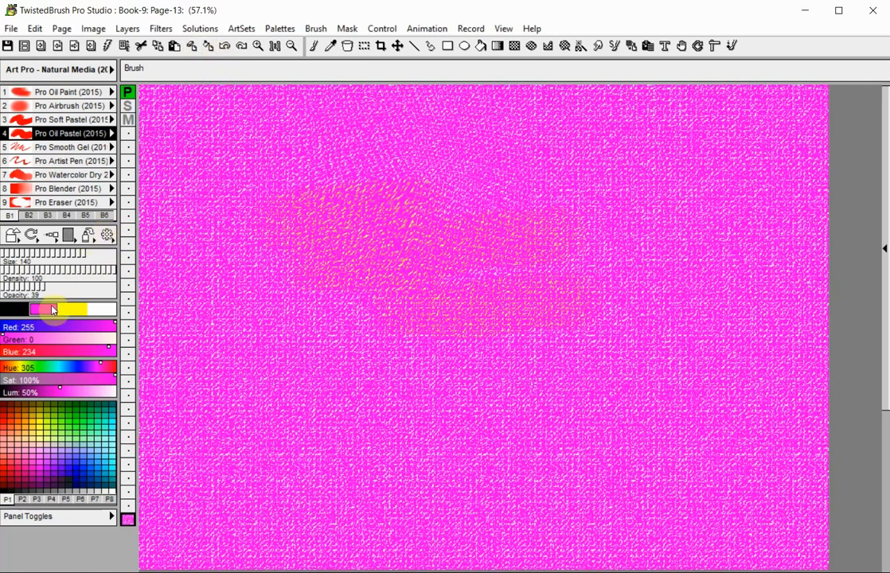
Step: Paint a stack of six yellow Pro Oil Pastel strokes down the magenta page to show the paper grain
left_click(72, 309)
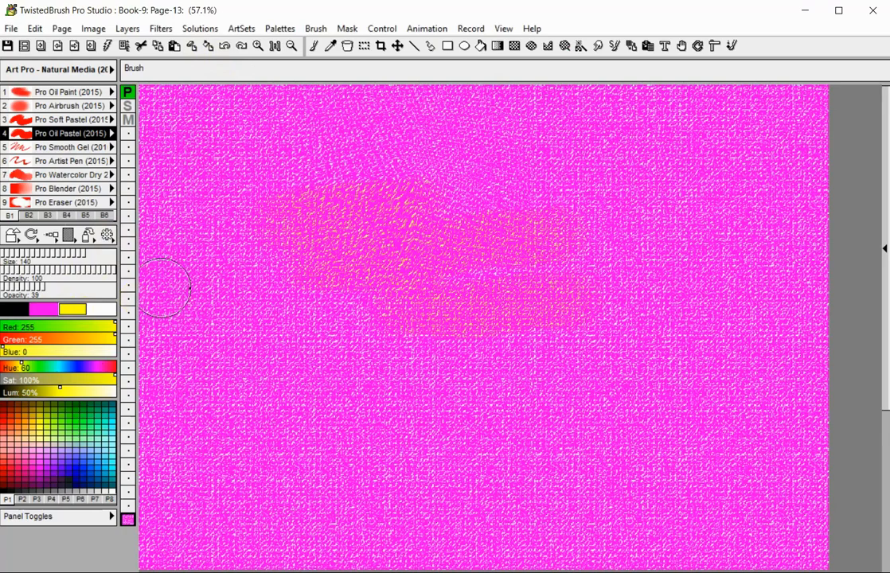
left_click_drag(271, 241, 439, 206)
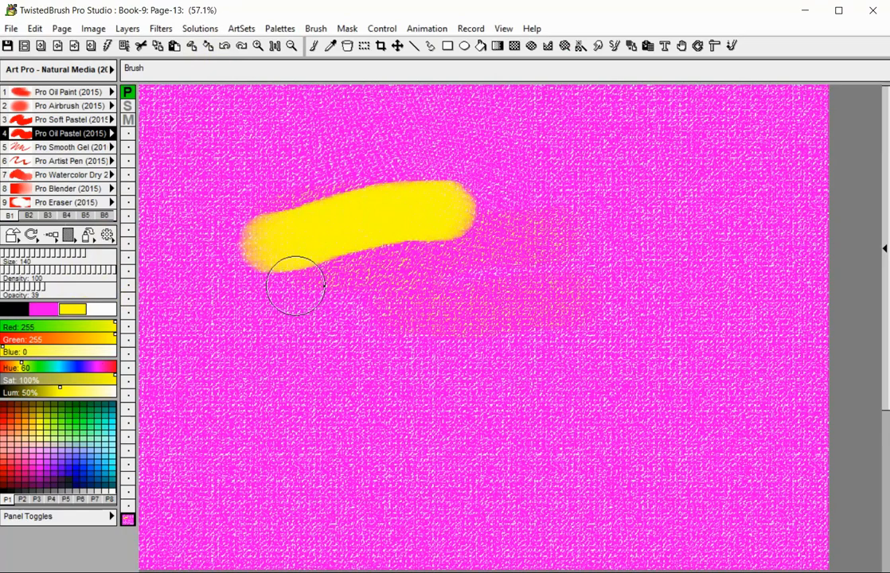
left_click_drag(265, 302, 472, 273)
mouse_move(277, 349)
left_mouse_down()
mouse_move(380, 336)
mouse_move(512, 339)
left_mouse_up()
left_click_drag(331, 407, 551, 388)
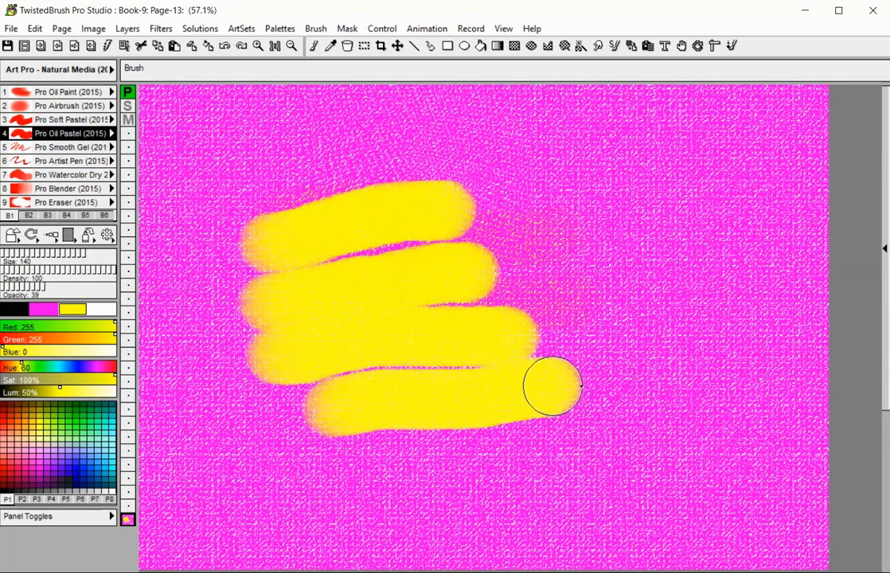
left_click_drag(494, 443, 445, 463)
mouse_move(384, 470)
left_mouse_down()
mouse_move(275, 483)
mouse_move(241, 496)
left_mouse_up()
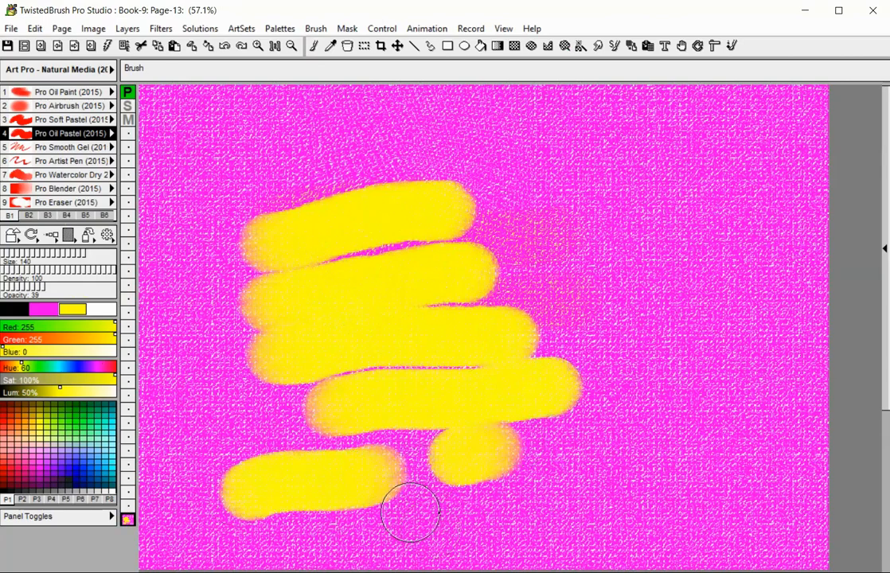